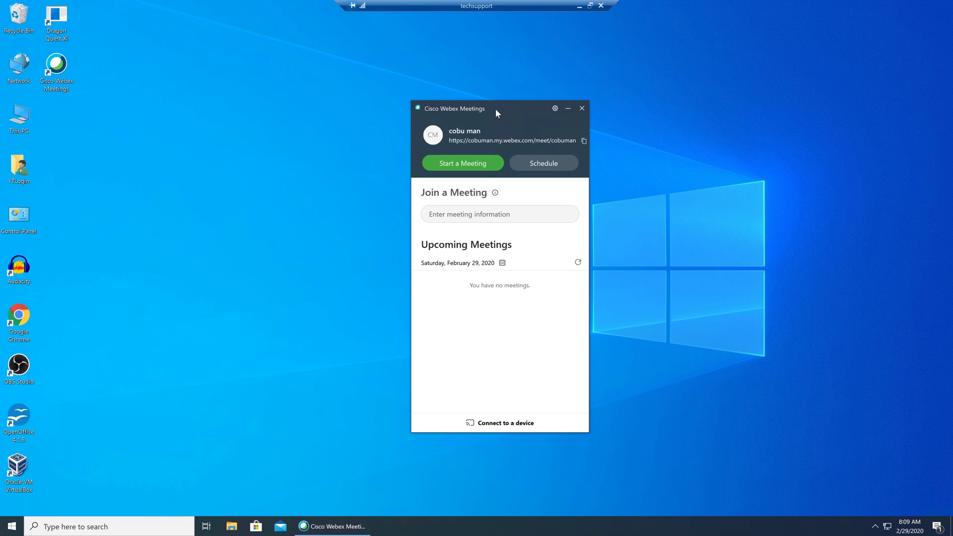
Open the Sound control panel from the Windows sound settings, close the settings window and minimise Webex Meetings
drag(499, 105, 485, 115)
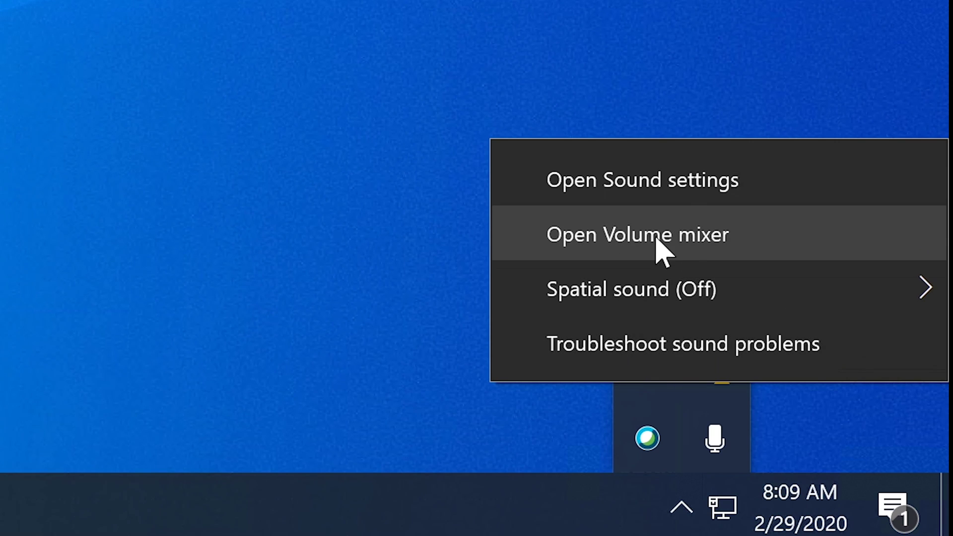
click(686, 194)
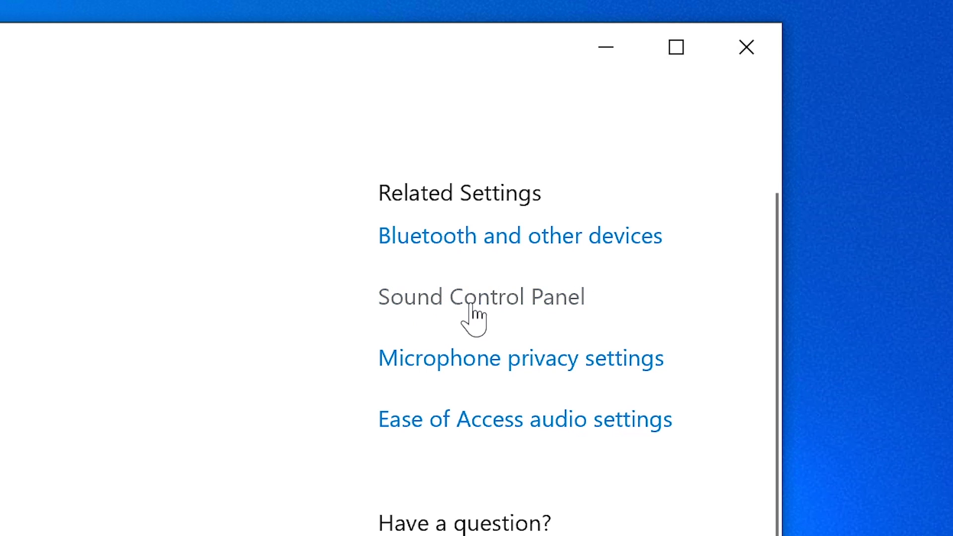
click(747, 47)
drag(177, 65, 394, 135)
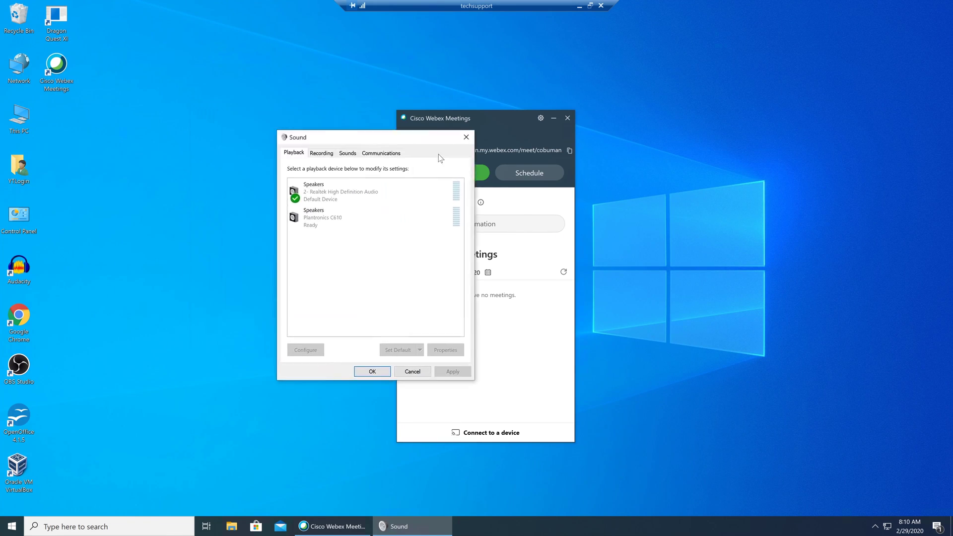
drag(439, 158, 496, 177)
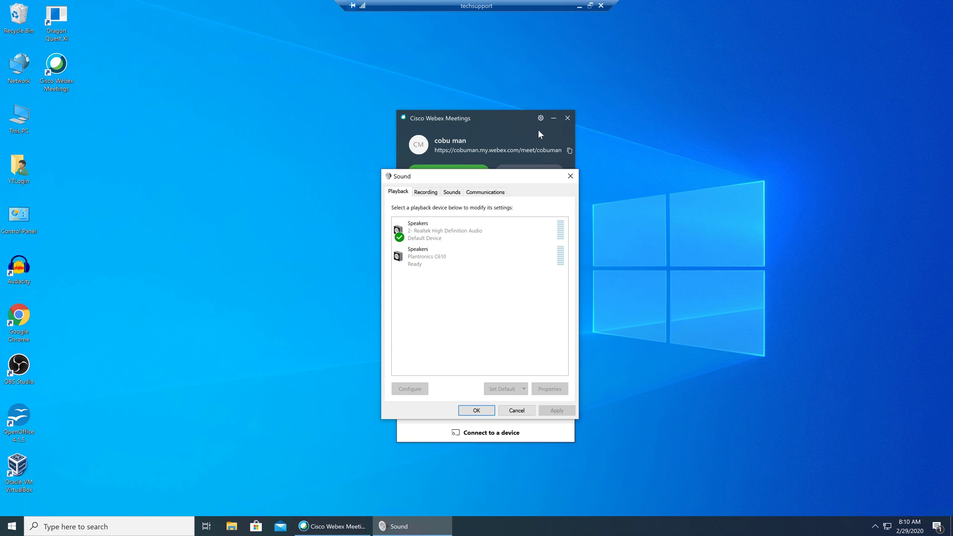
click(553, 120)
drag(486, 179, 490, 145)
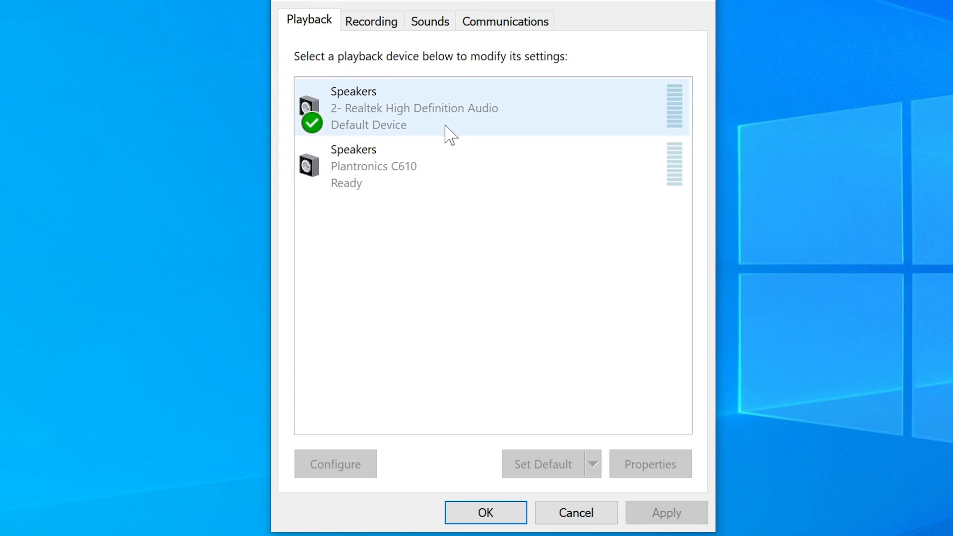
Make the Plantronics C610 speakers the default playback device
click(419, 126)
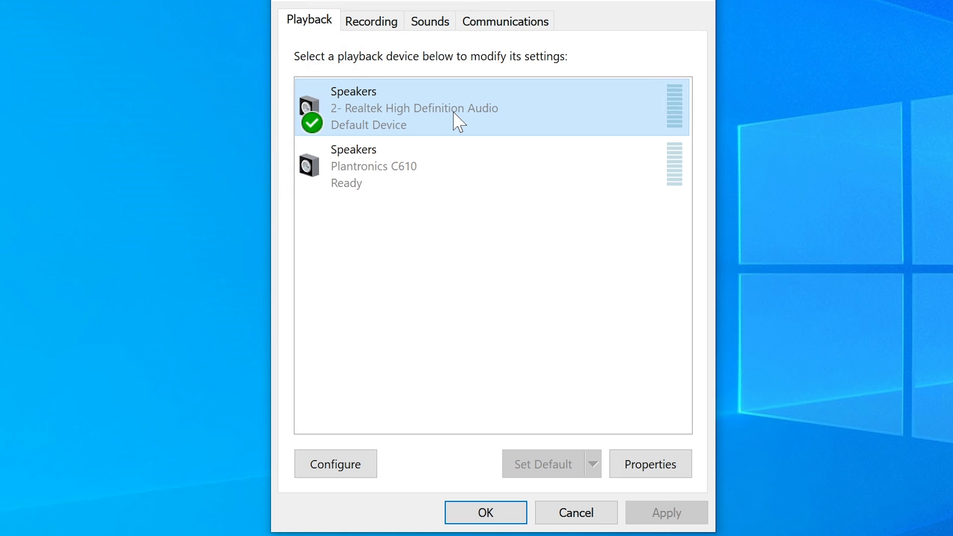
click(403, 177)
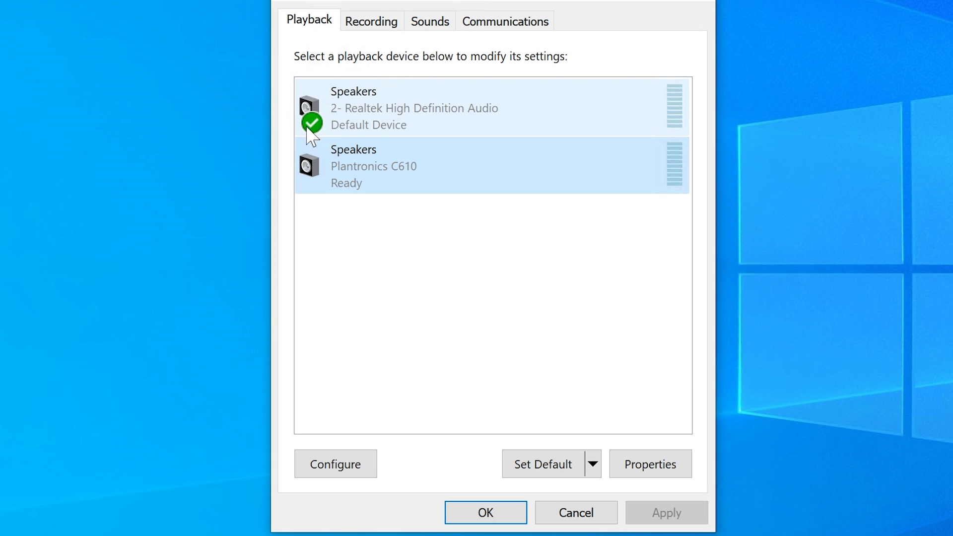
click(386, 119)
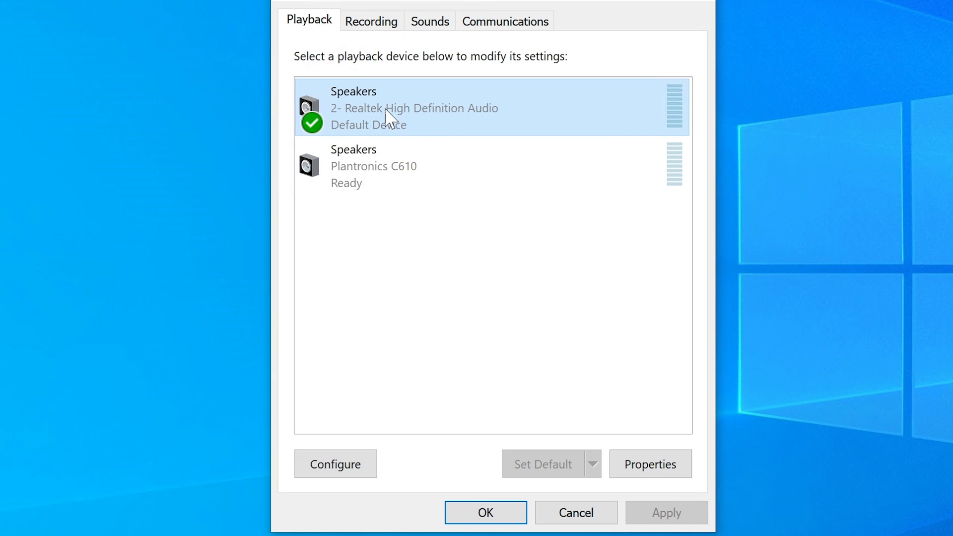
click(364, 162)
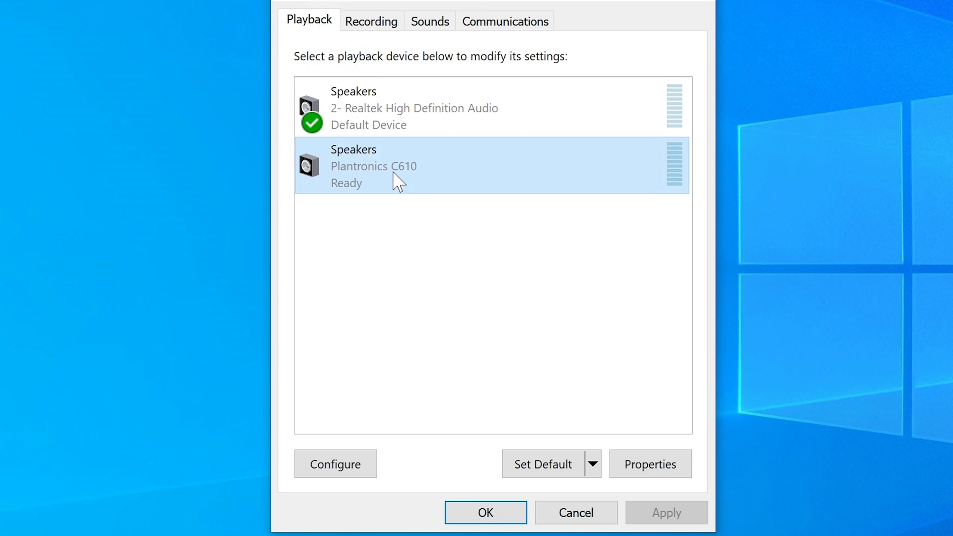
click(546, 466)
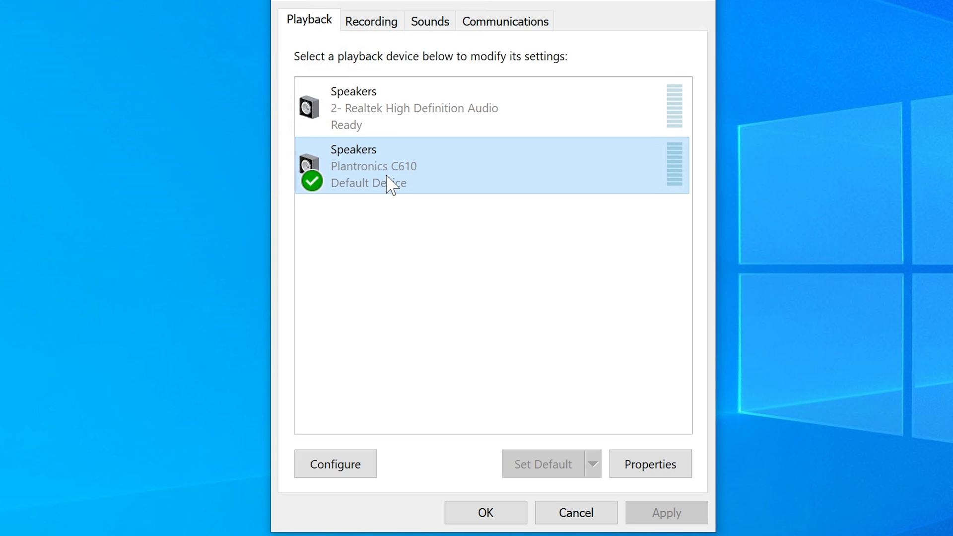
Make the Plantronics C610 microphone the default recording device
click(372, 23)
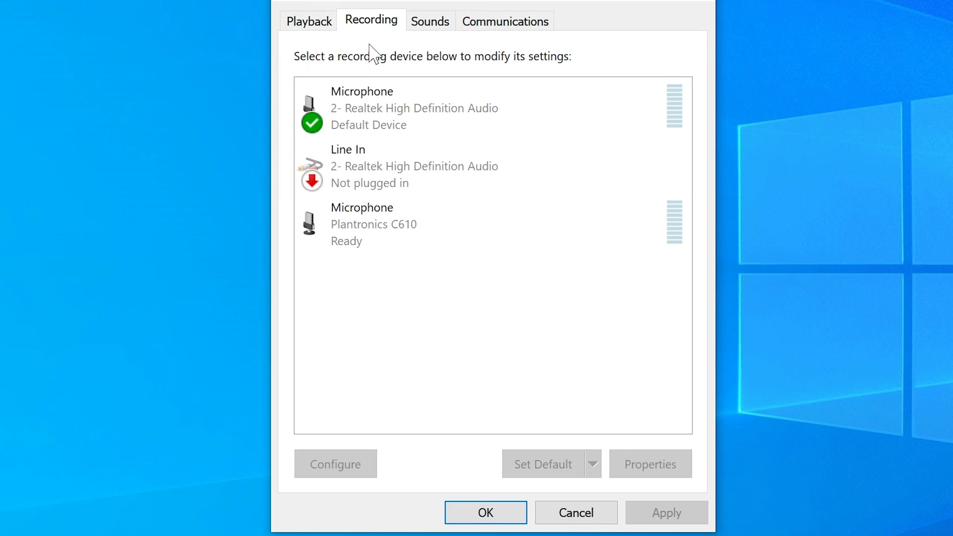
click(378, 123)
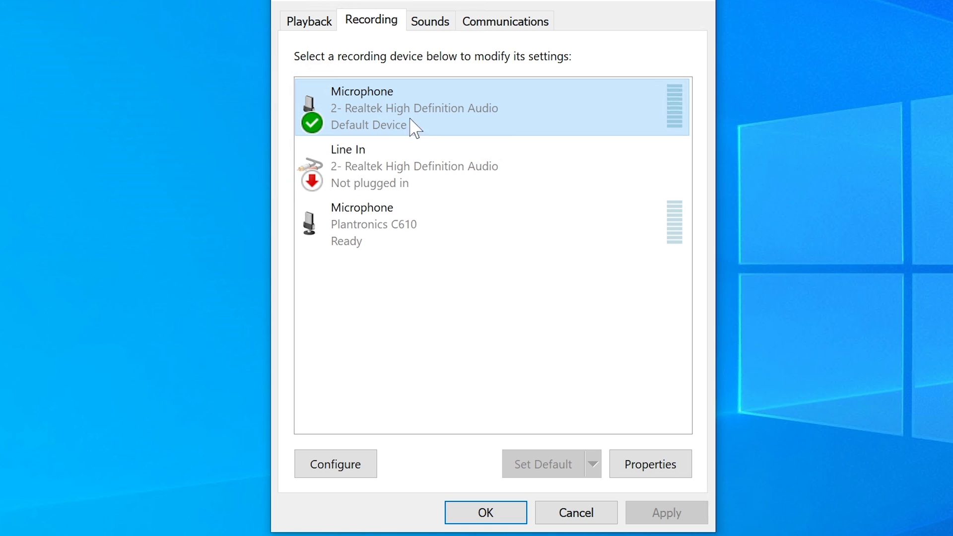
click(411, 229)
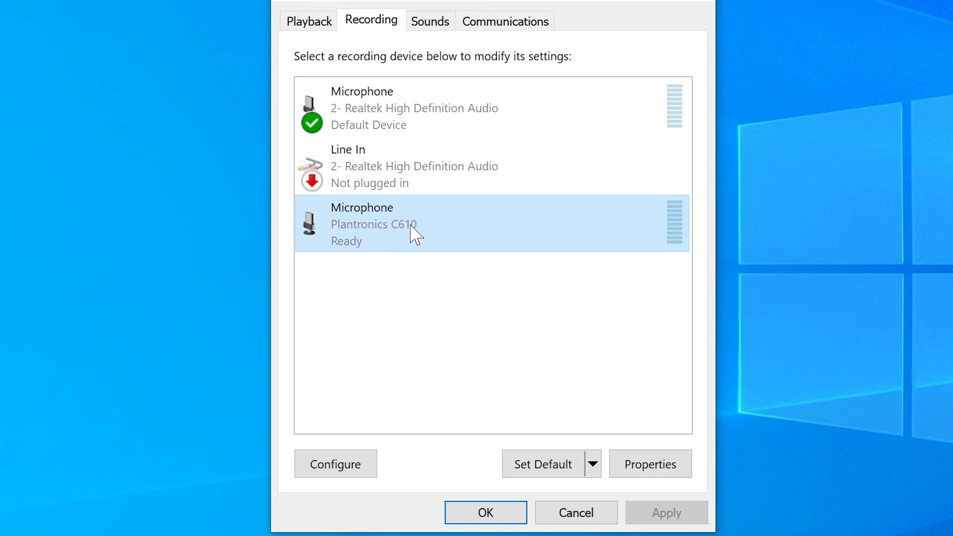
click(556, 469)
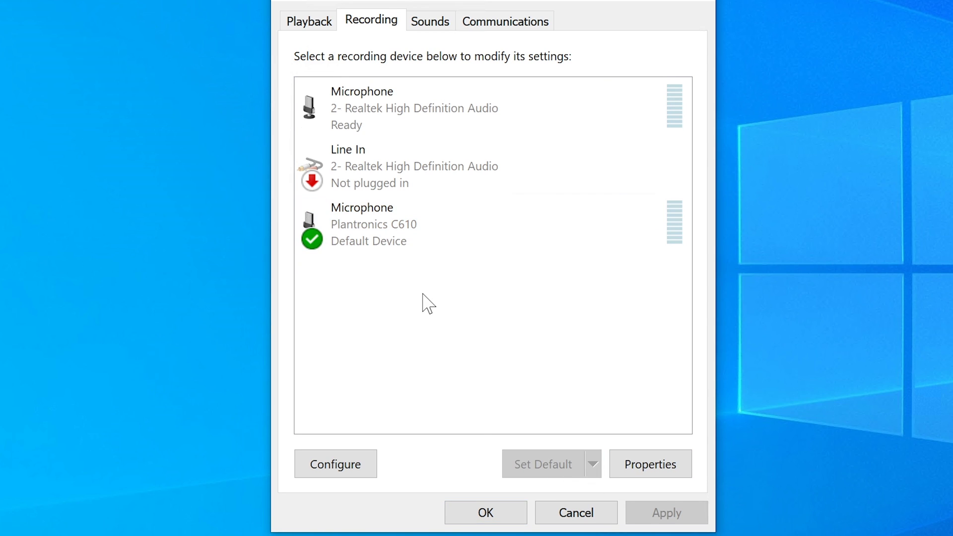
Recheck the Plantronics C610 entries among the recording and playback devices, and accept the Sound dialog
click(450, 237)
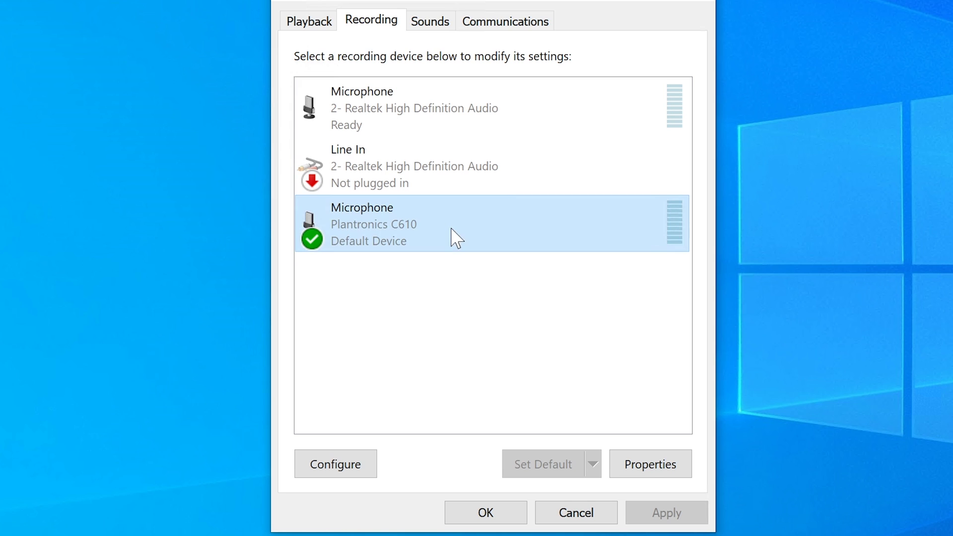
click(514, 312)
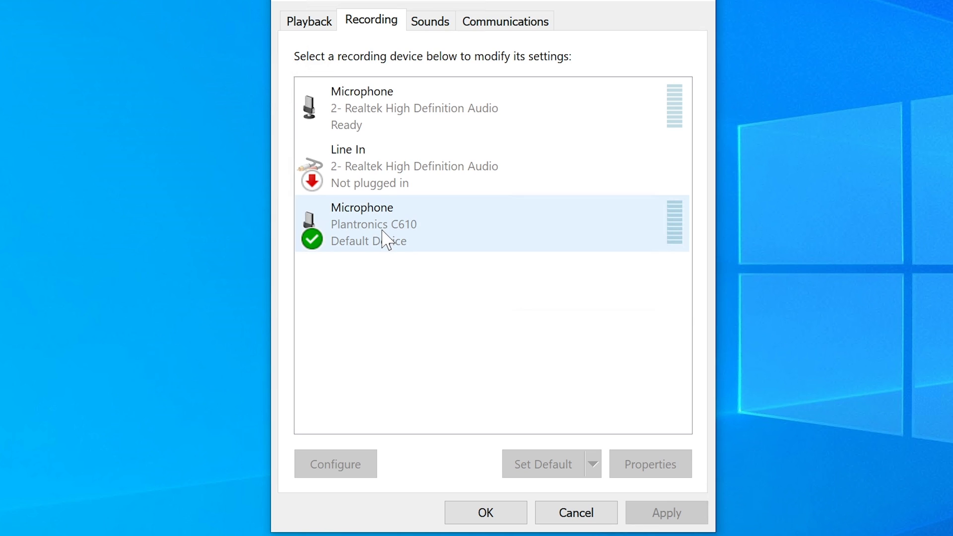
click(410, 224)
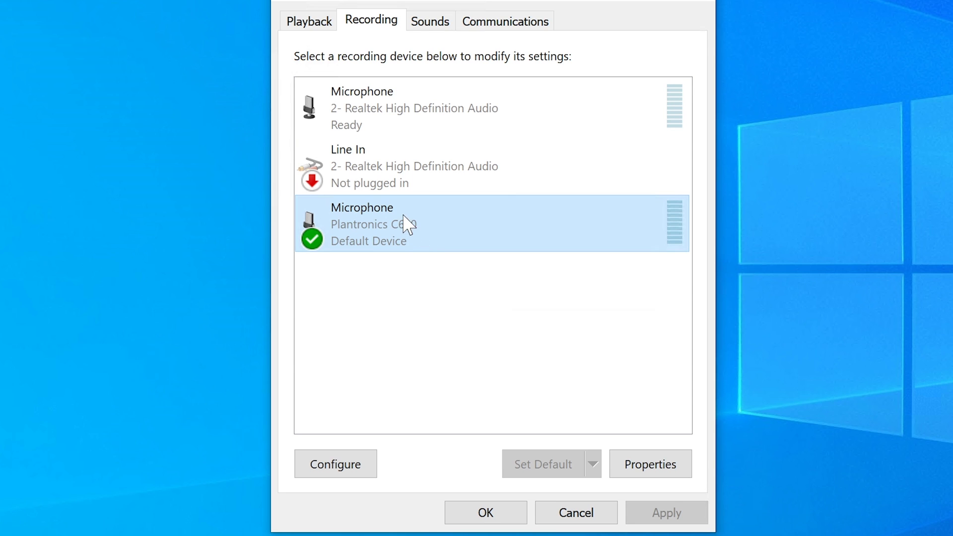
click(306, 19)
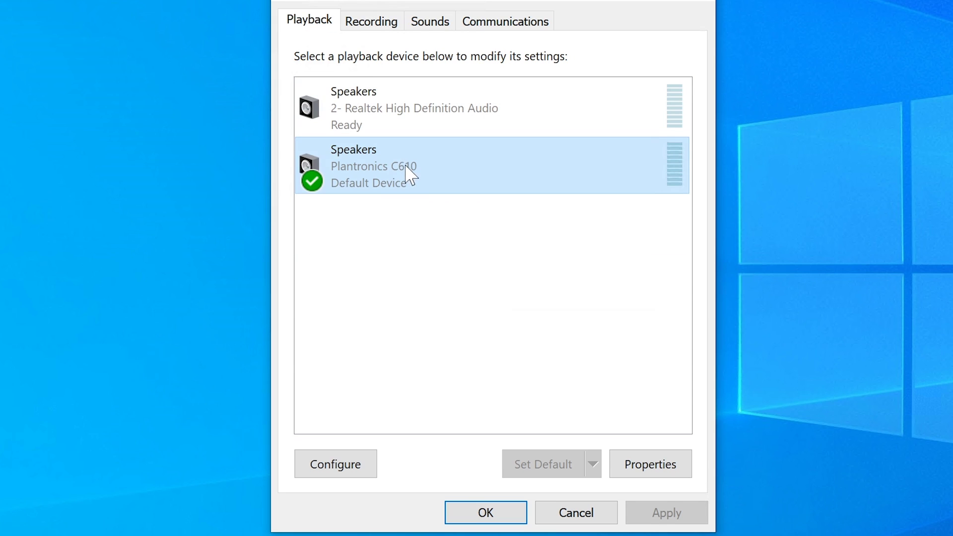
click(504, 516)
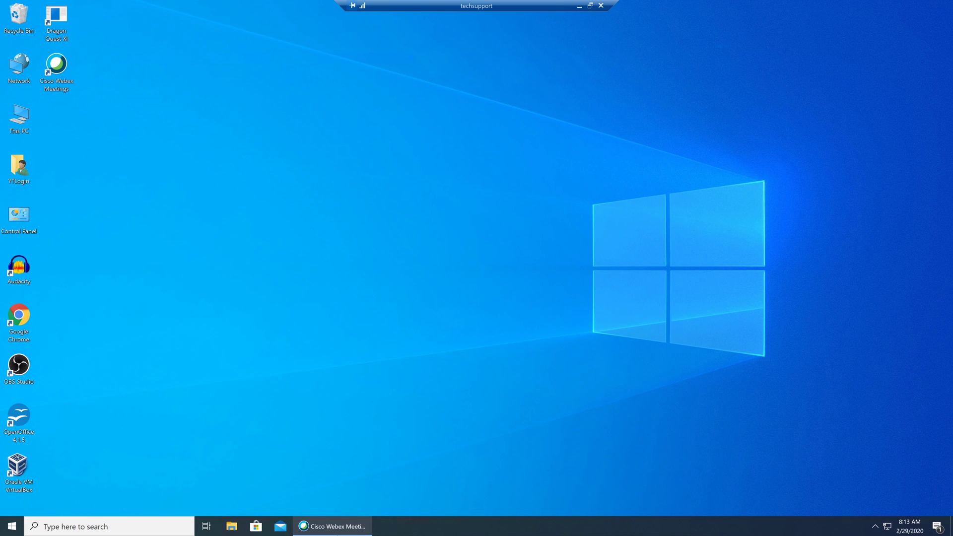
Switch back to Cisco Webex Meetings and open its Preferences
click(350, 526)
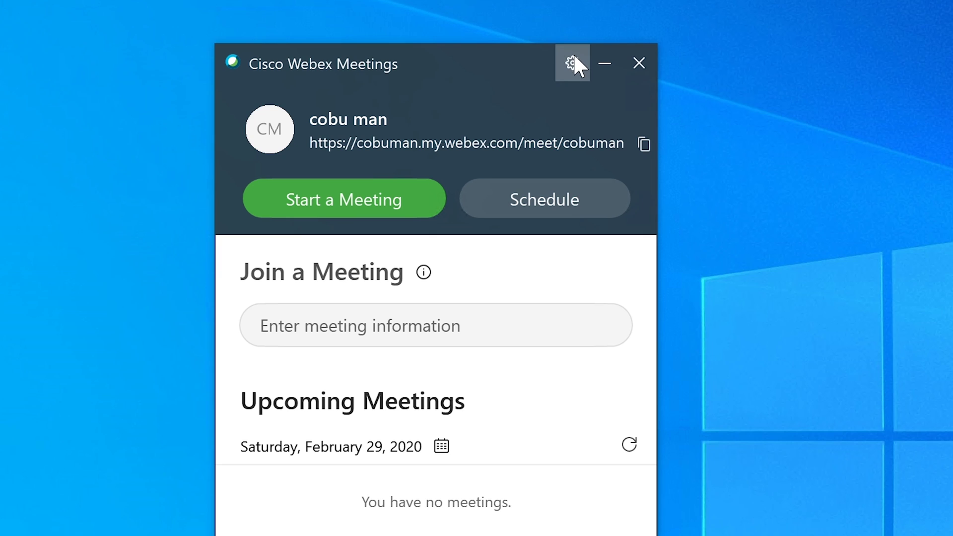
click(574, 59)
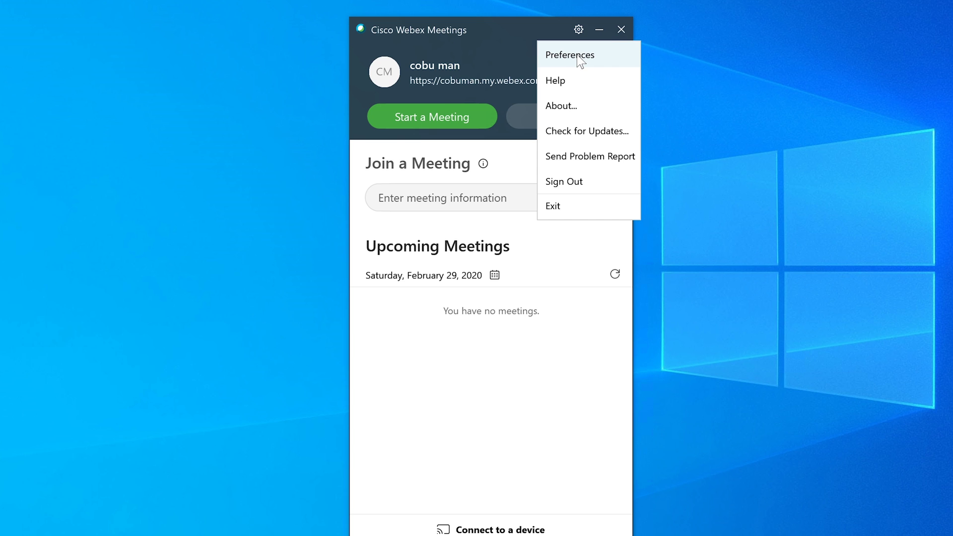
click(571, 56)
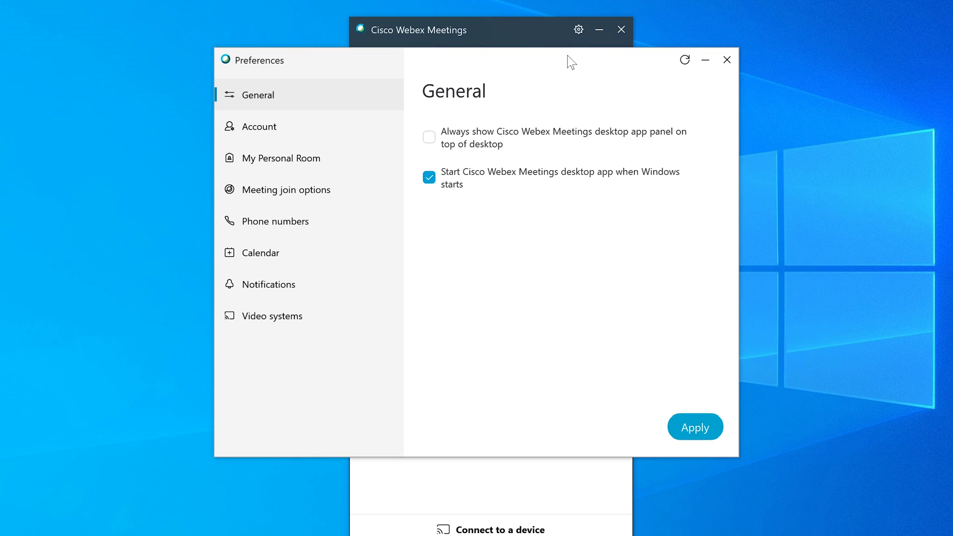
drag(567, 55, 562, 87)
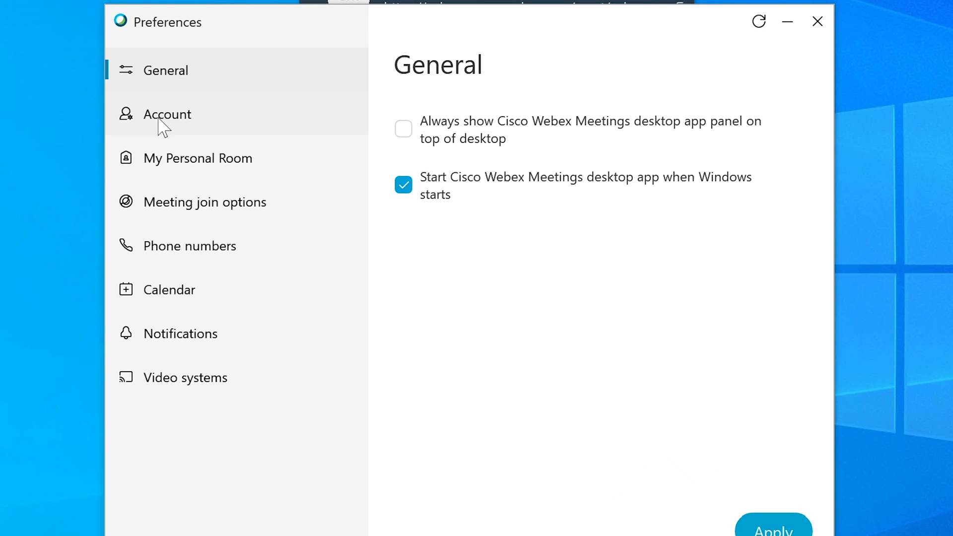
Look through the Webex preference categories from Account to Video systems for audio options, and close Preferences
click(206, 125)
click(204, 171)
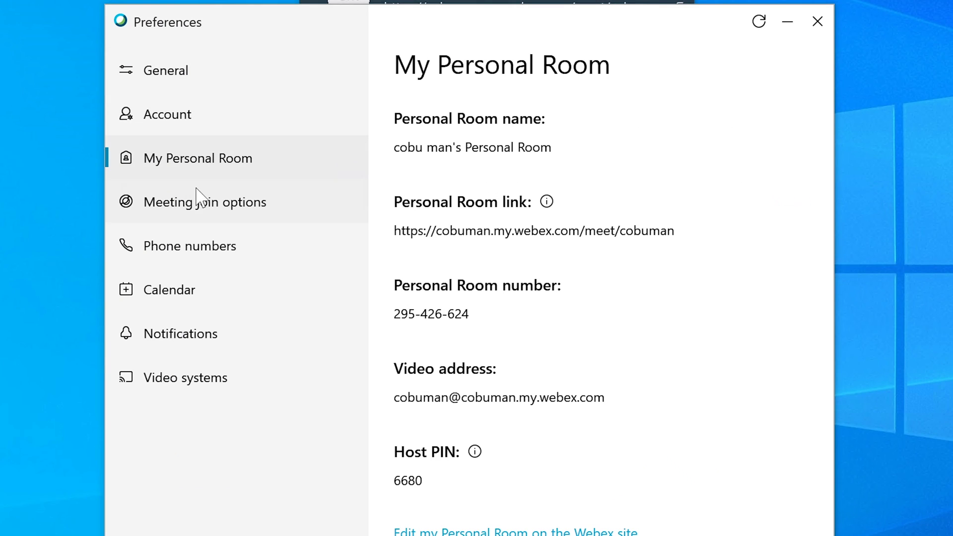
click(196, 214)
click(197, 261)
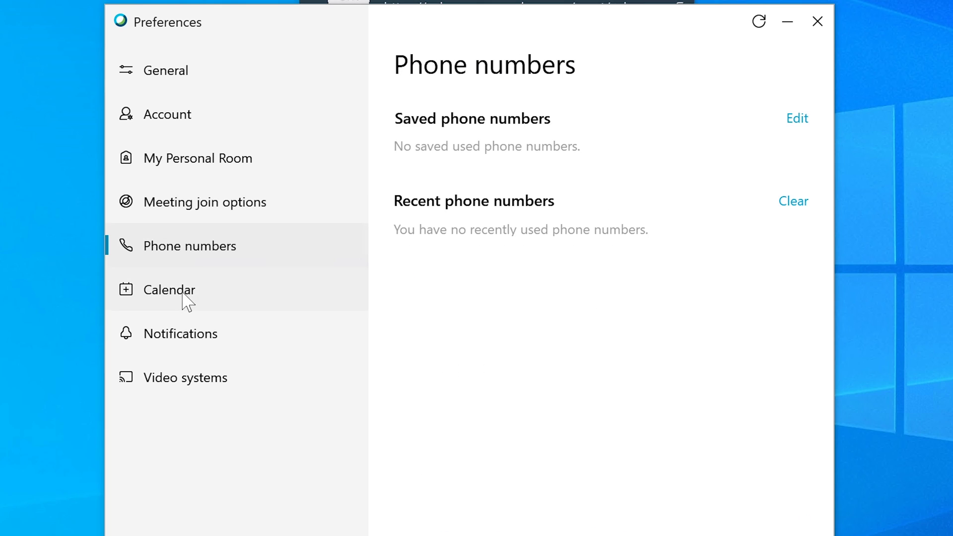
click(186, 300)
click(192, 343)
click(196, 385)
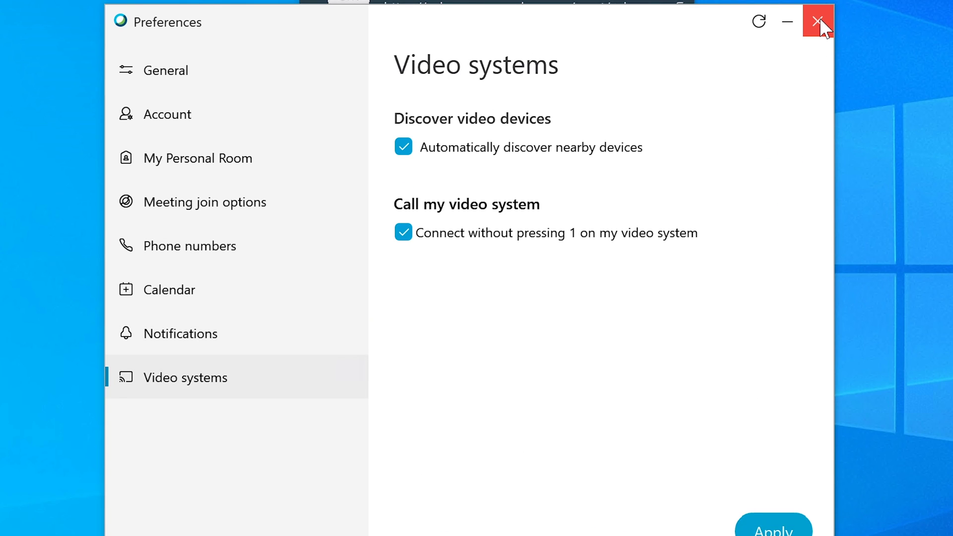
click(819, 20)
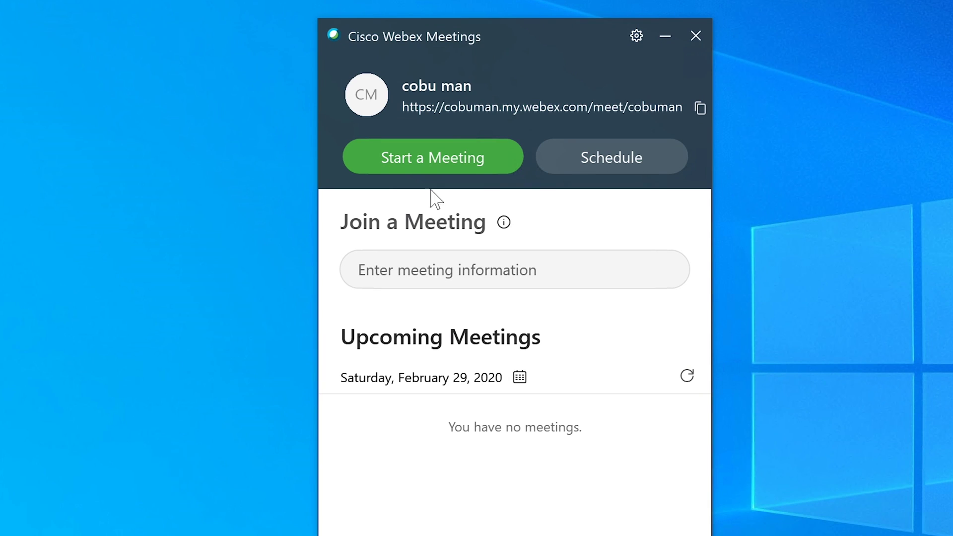
Start a meeting in the personal room up to its preview window, and choose to use the computer for audio
click(439, 157)
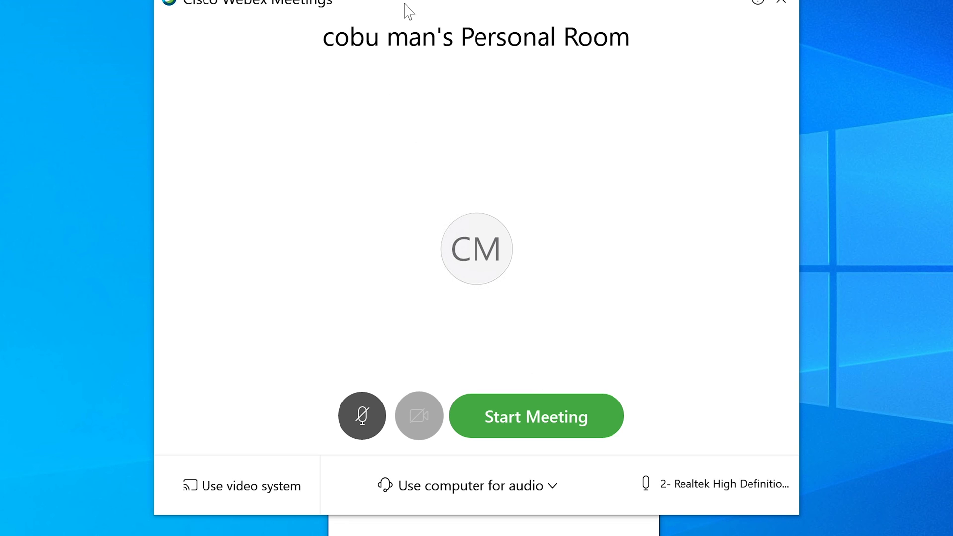
drag(404, 5, 405, 15)
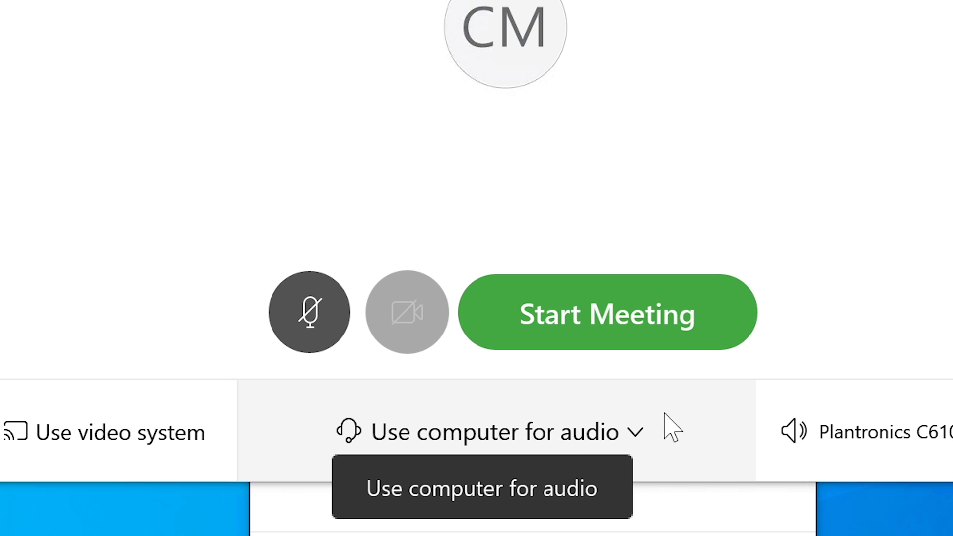
click(565, 492)
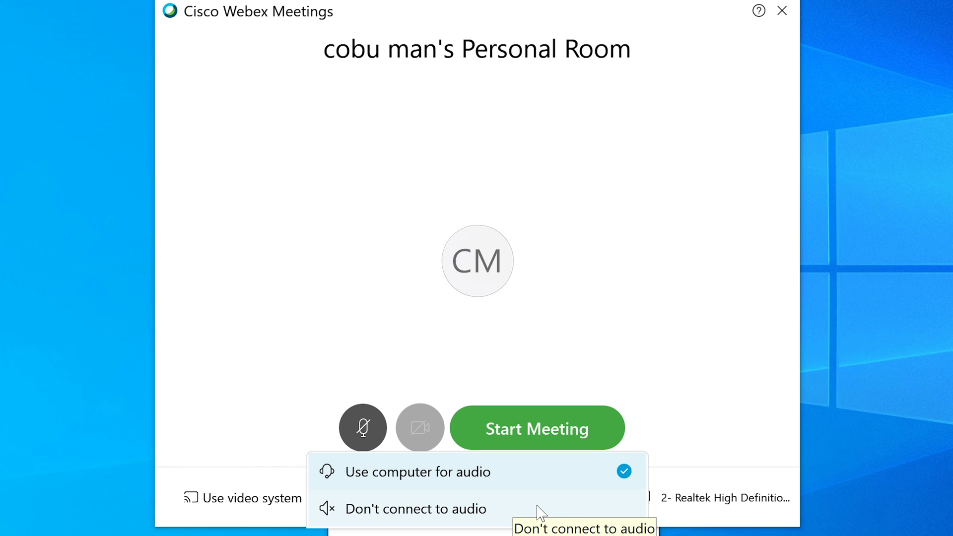
click(557, 482)
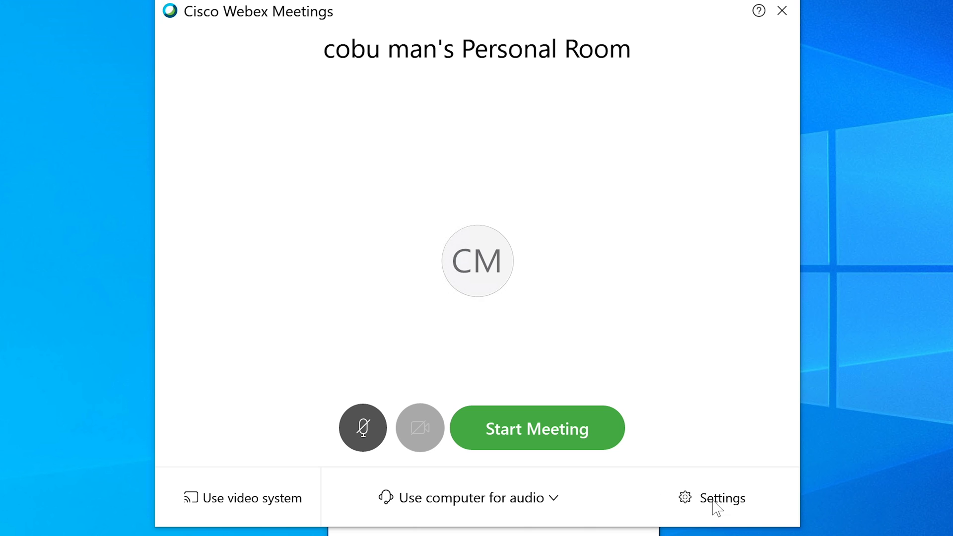
Set the meeting's microphone to Microphone (Plantronics C610) in the audio settings
click(711, 501)
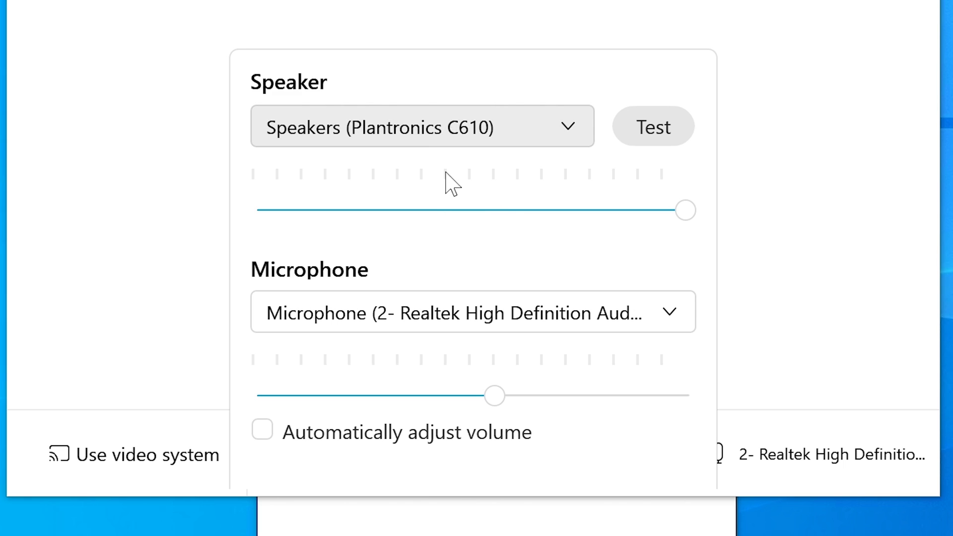
click(516, 320)
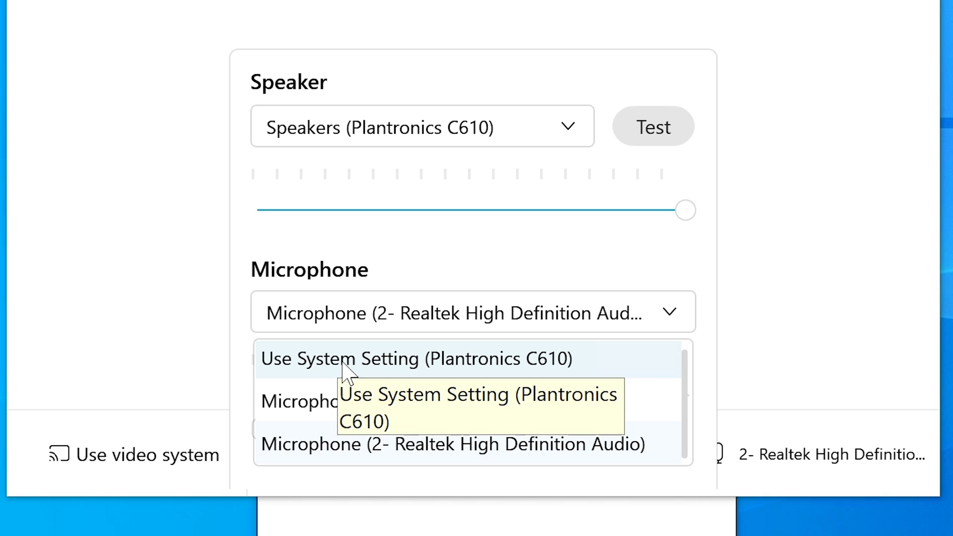
click(362, 401)
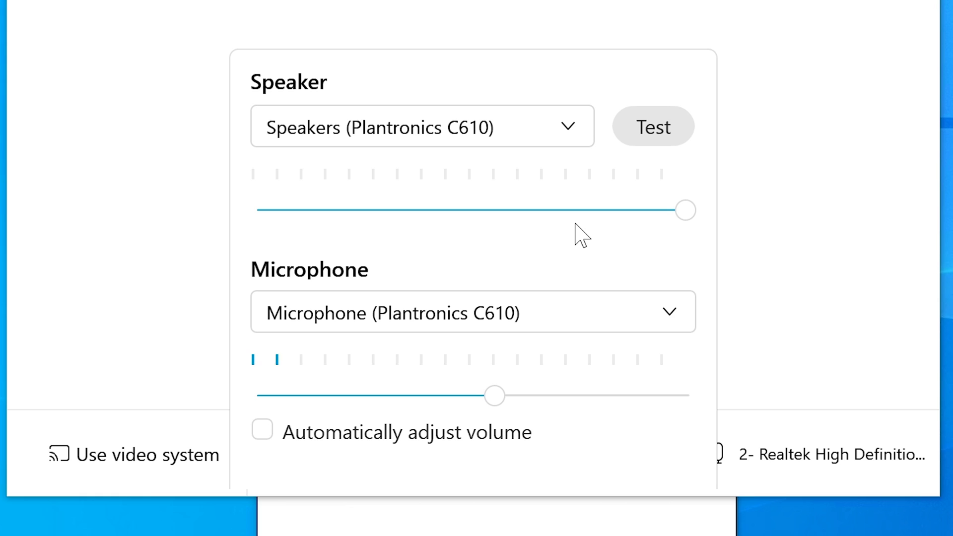
click(547, 310)
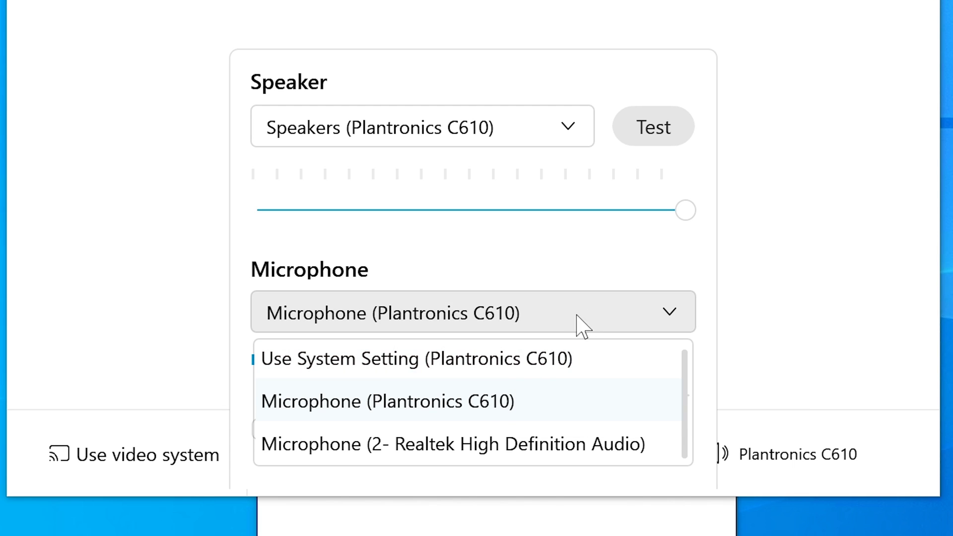
click(478, 414)
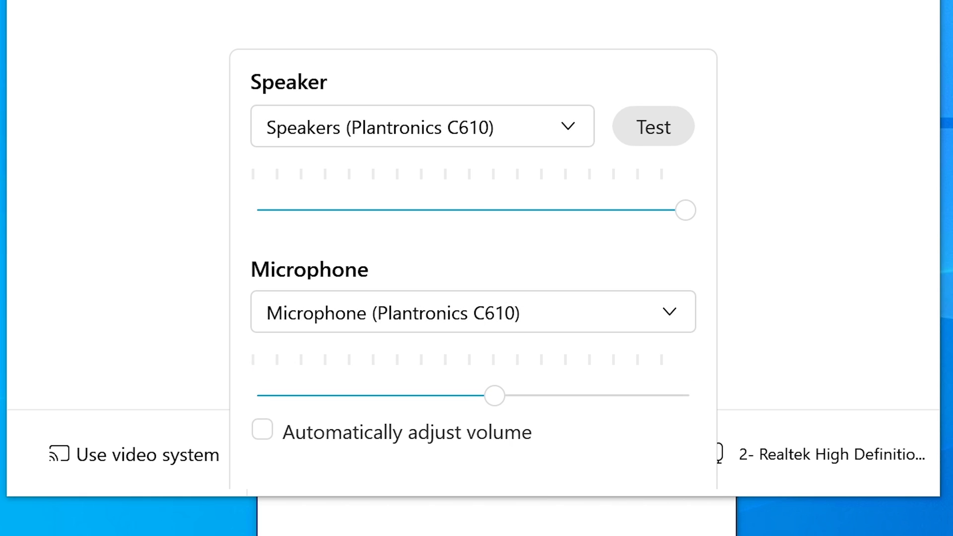